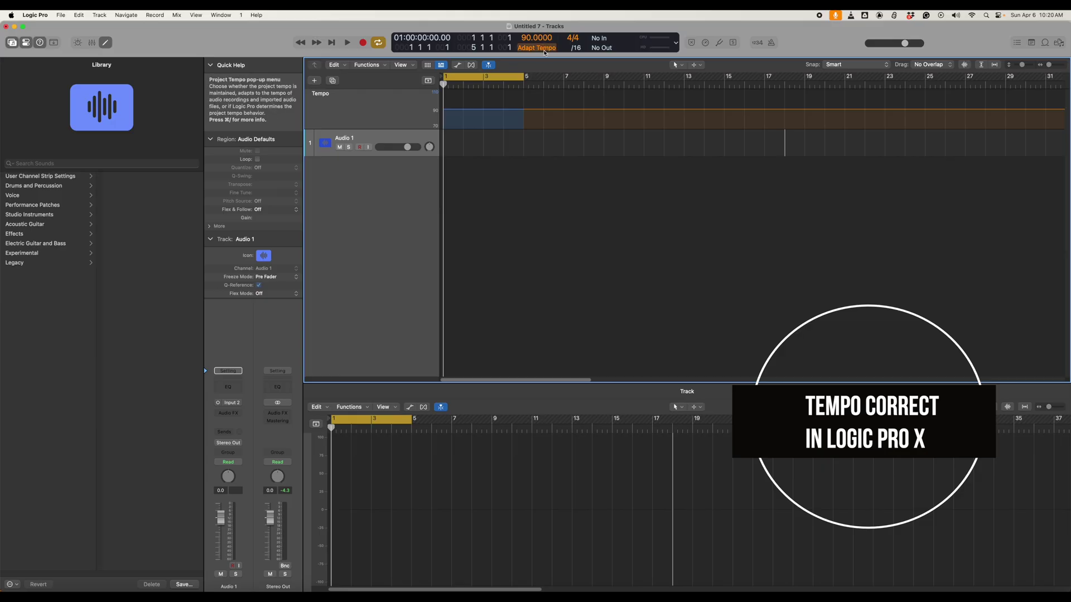
- Keep the project tempo mode on Adapt, import the Pinball reference audio at the start of Audio 1, and show its Smart Tempo analysis
click(543, 49)
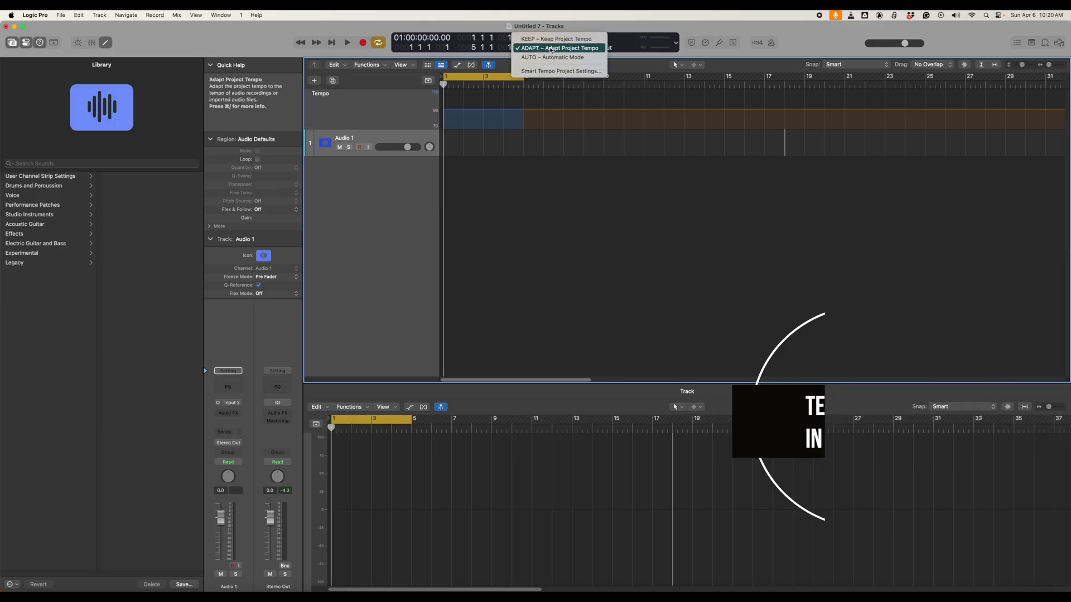
click(545, 48)
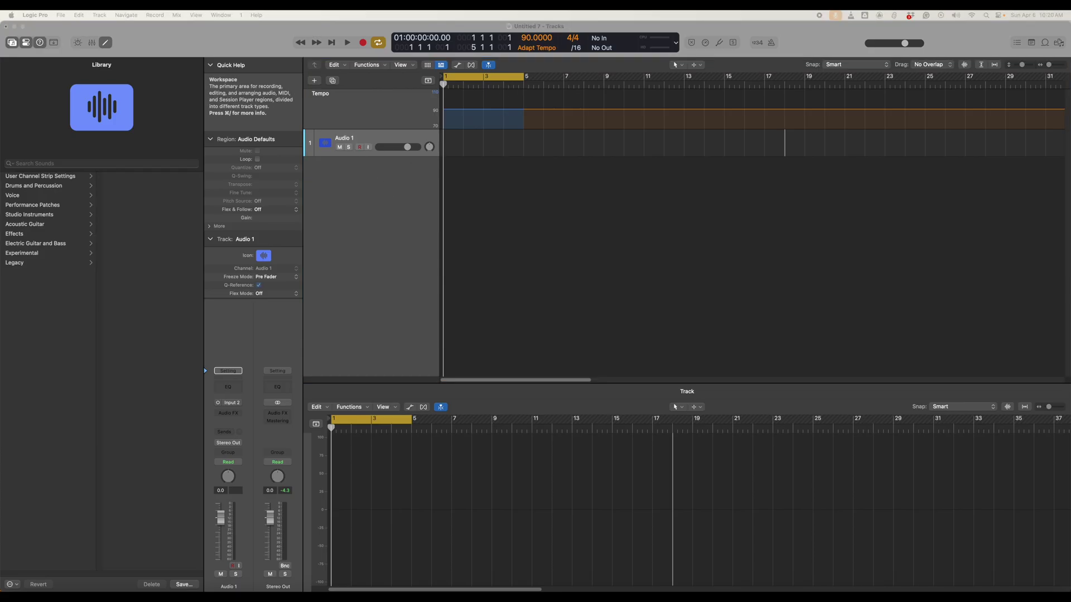
drag(1070, 229, 443, 148)
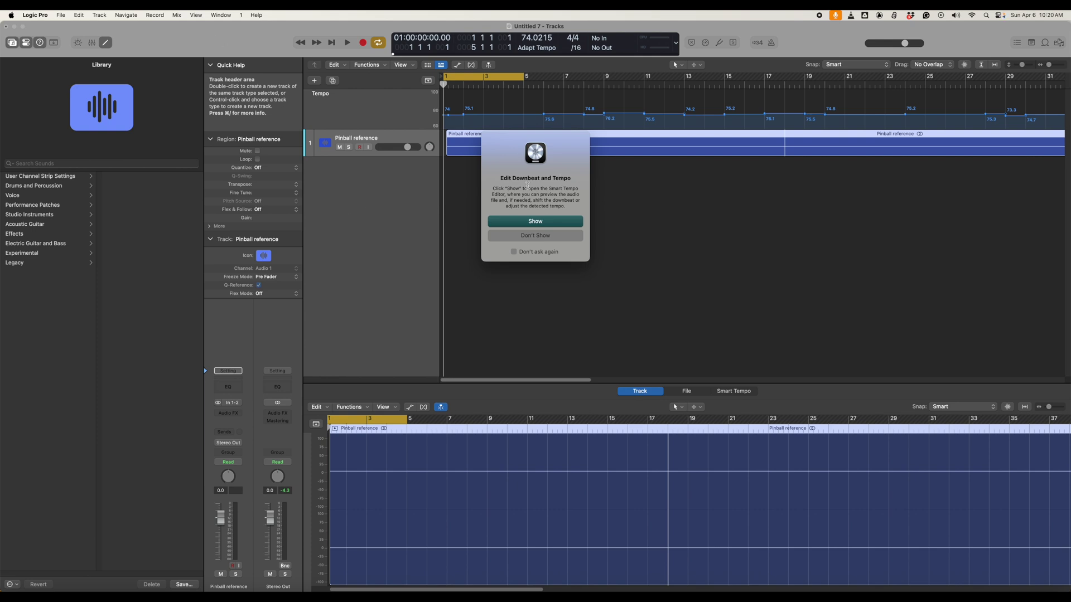
click(535, 221)
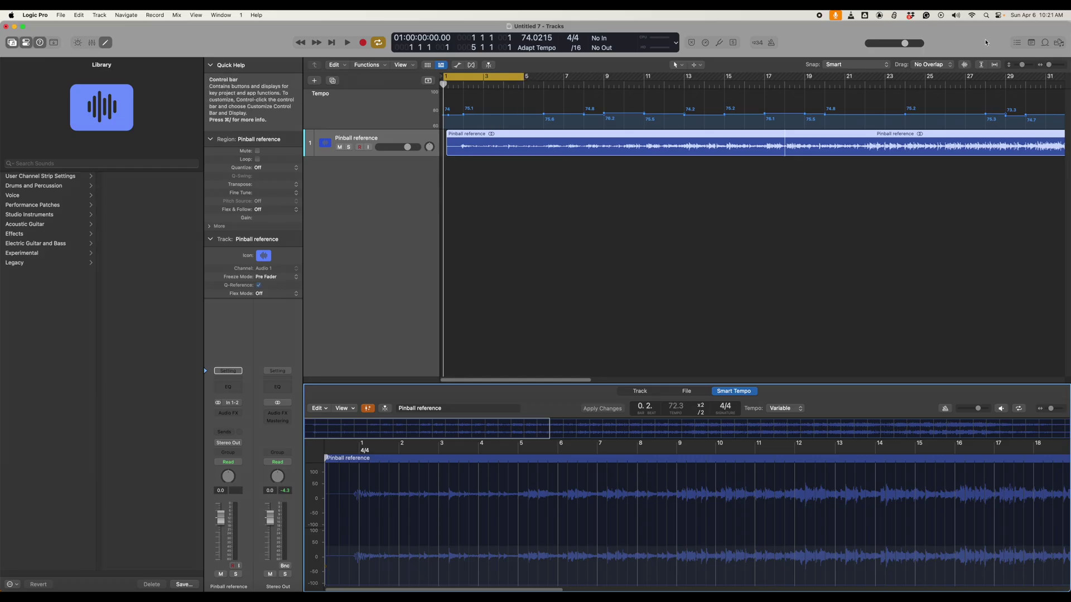
- Delete every detected tempo event after the first one from the project's tempo list
click(1017, 44)
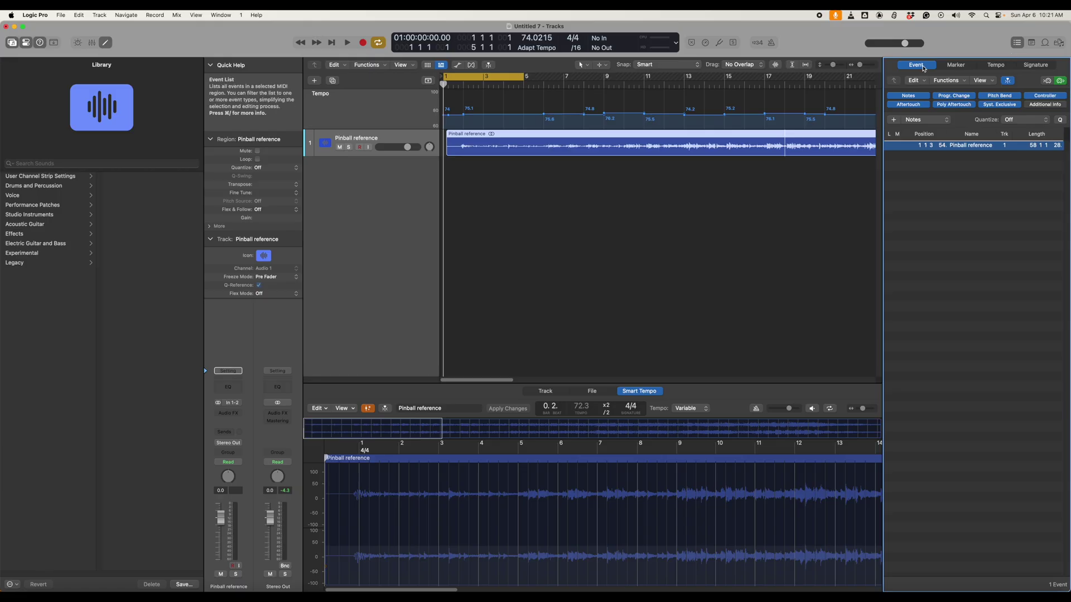
click(996, 65)
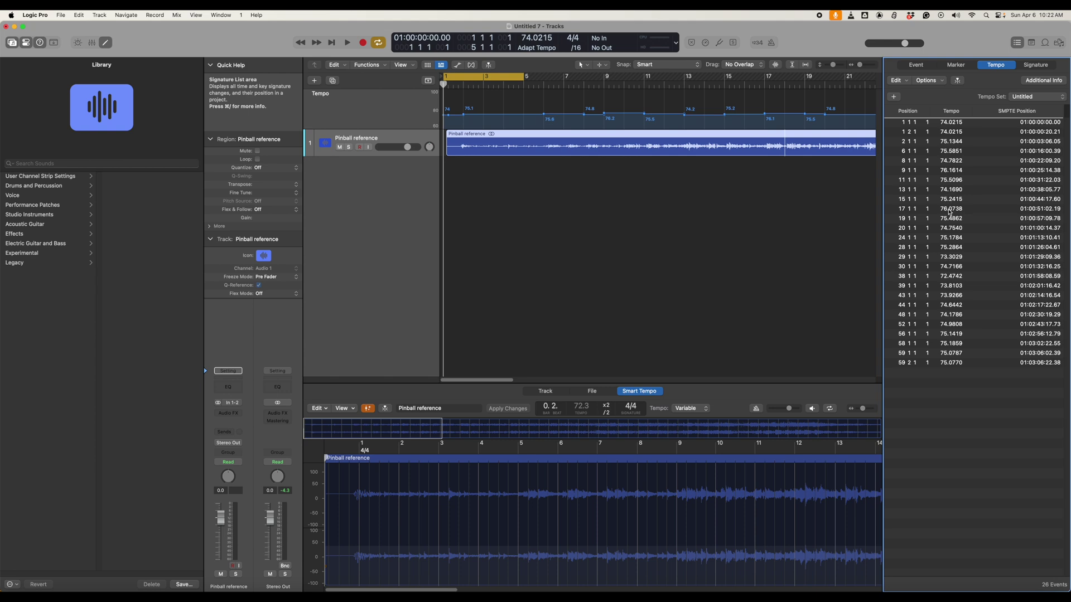
click(947, 135)
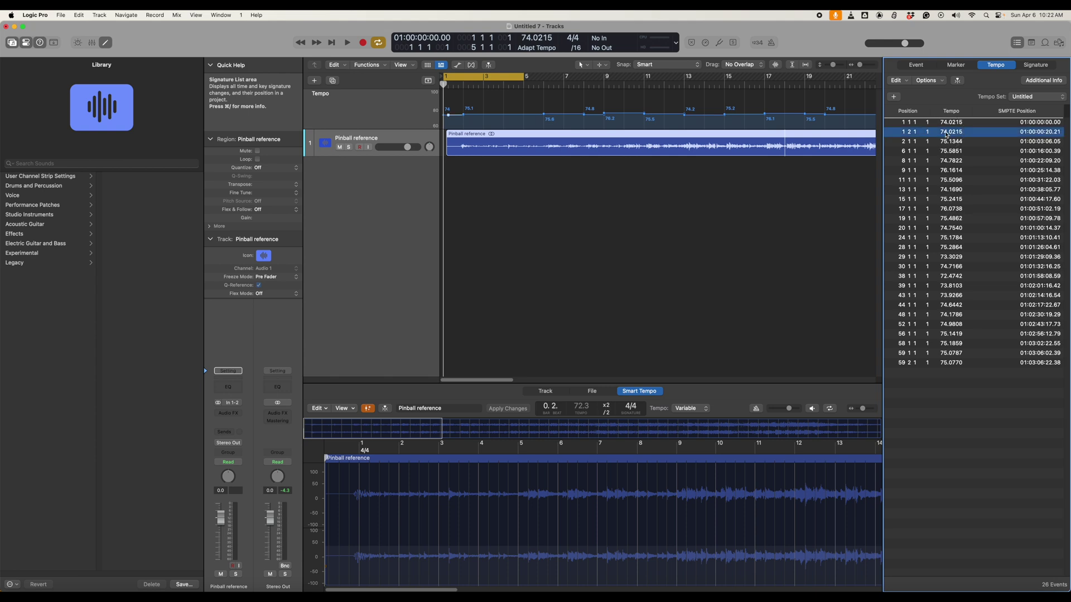
shift+click(951, 363)
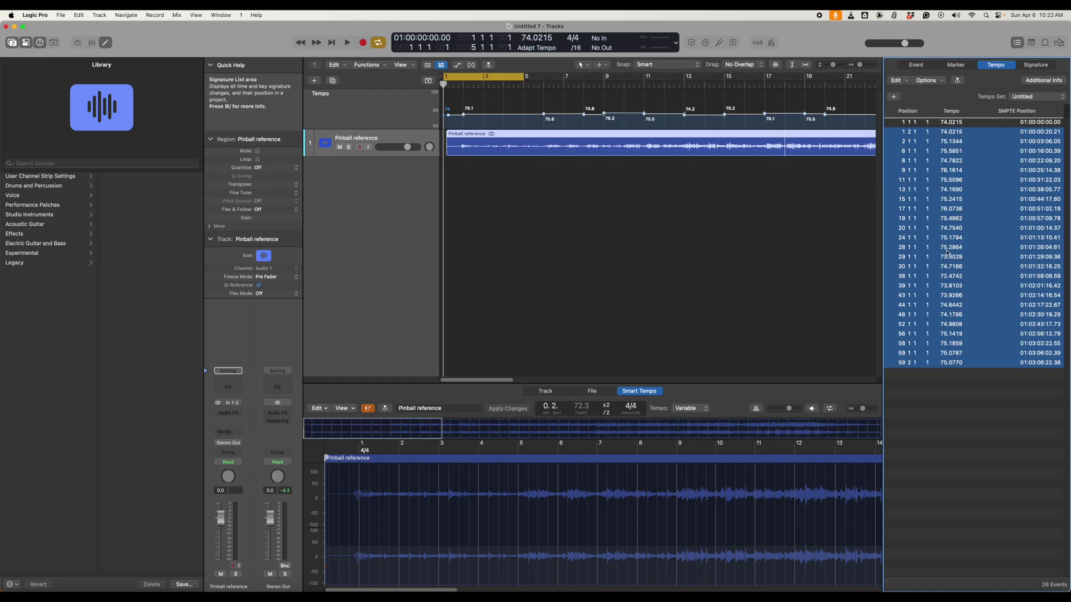
key(Delete)
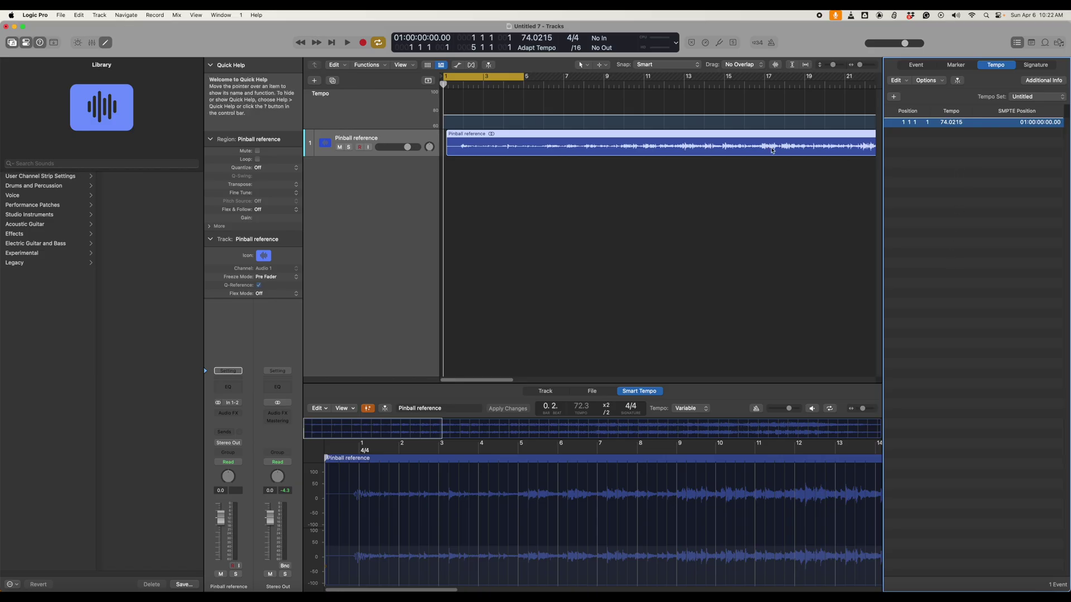
- Set the remaining tempo event at bar 1 to 75 BPM and close the tempo list
double_click(955, 122)
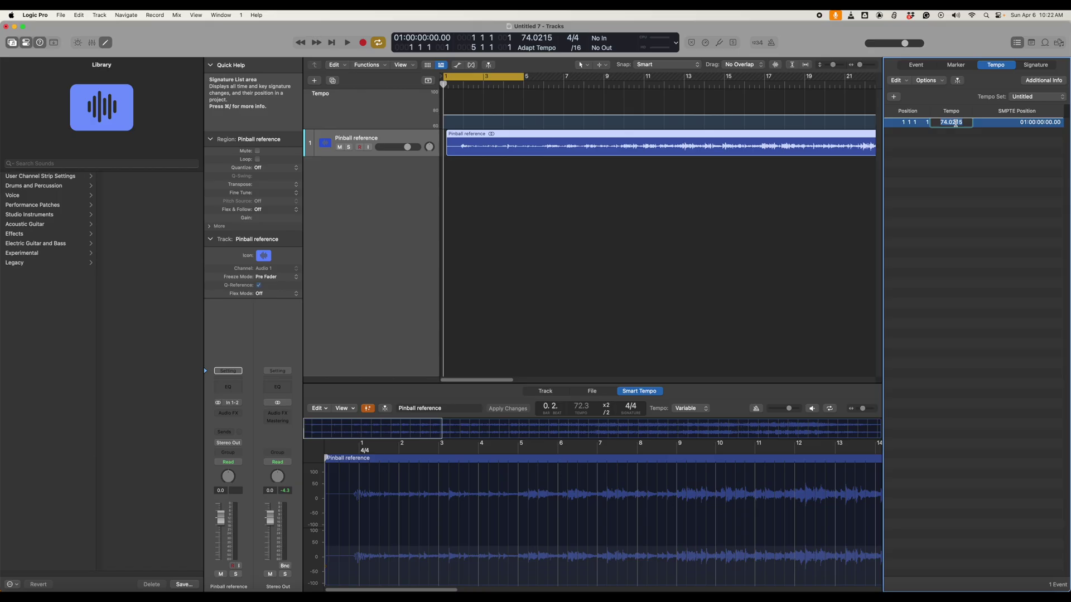
text(75)
key(Return)
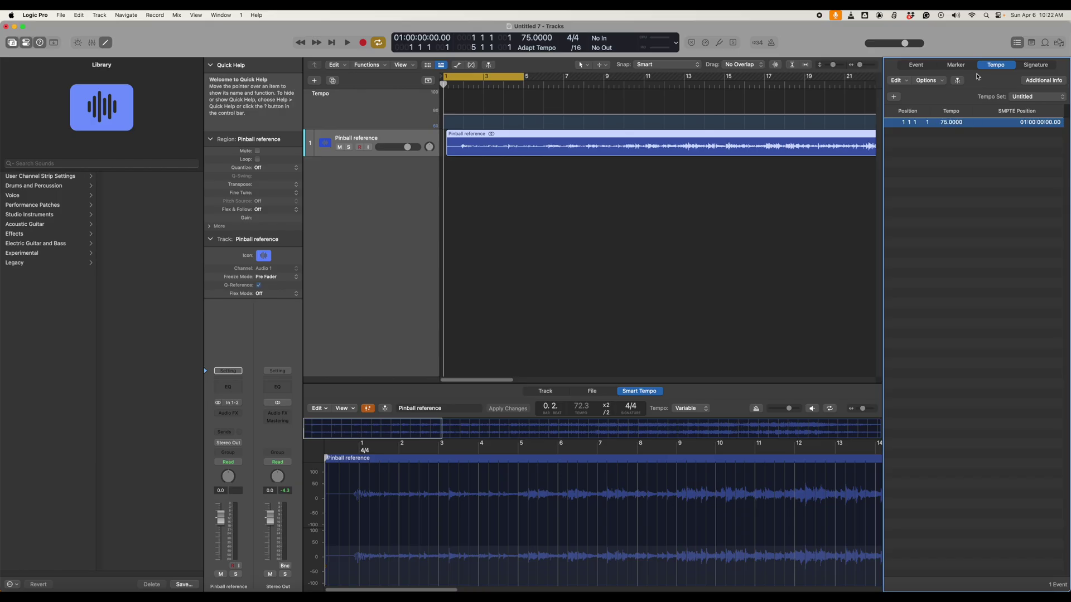
click(1019, 44)
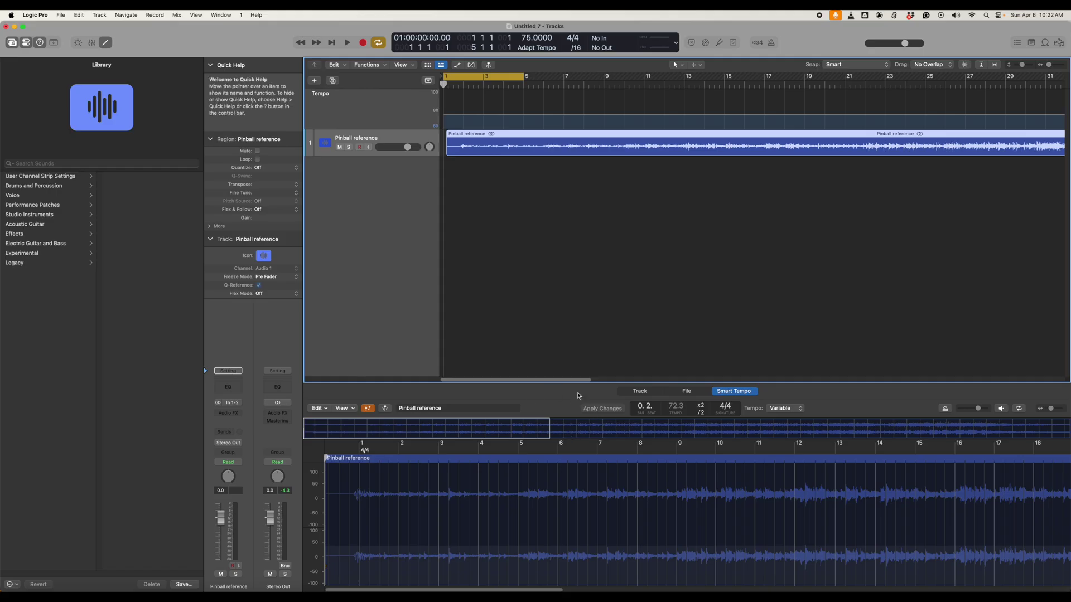
- Turn on Flex editing for the Pinball reference track in the audio track editor
click(639, 391)
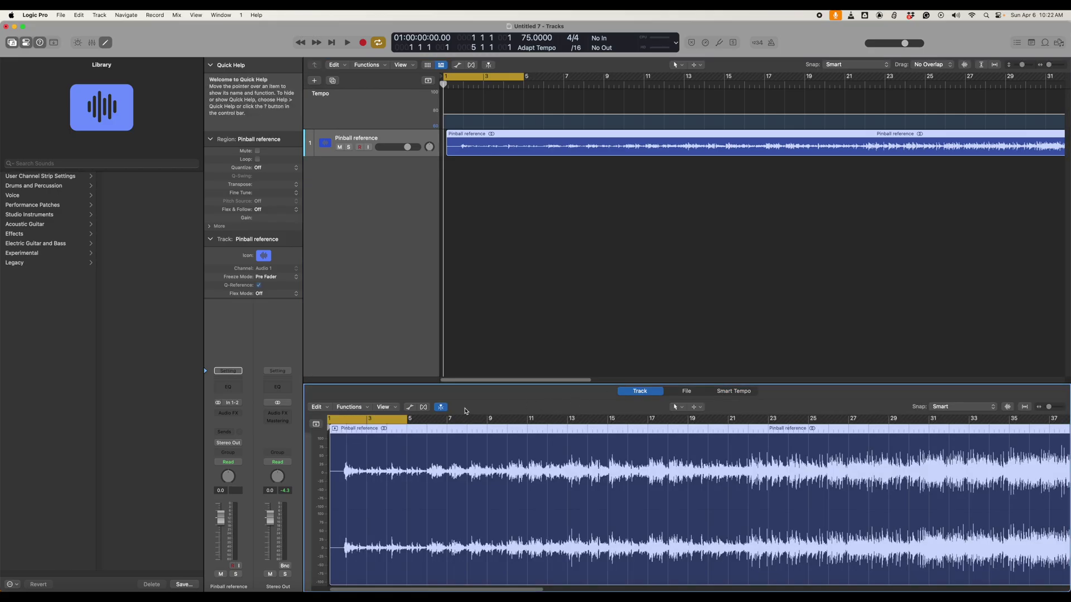
click(424, 407)
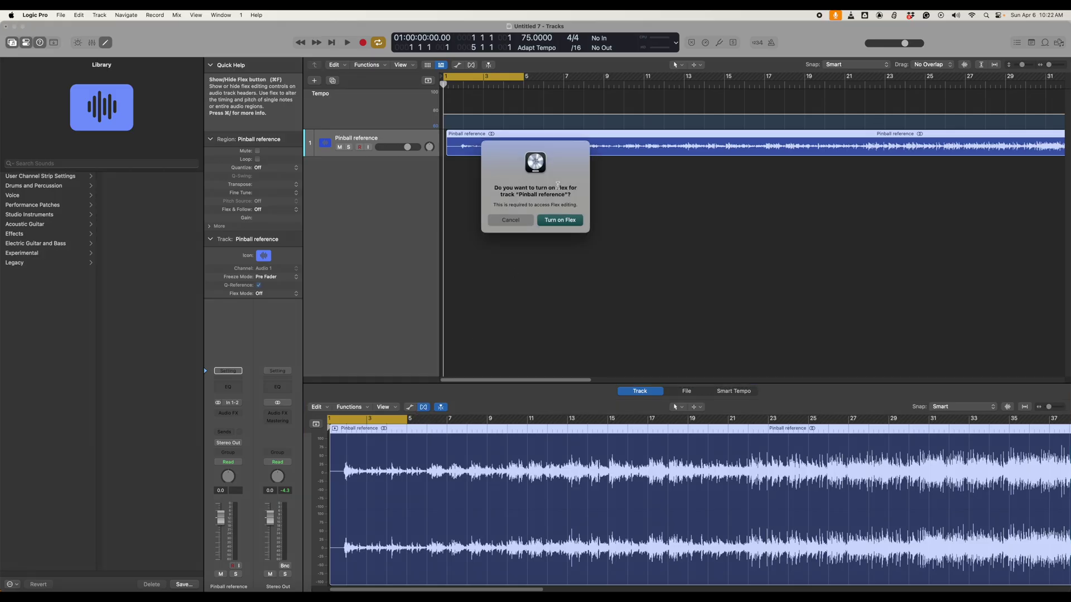
click(559, 220)
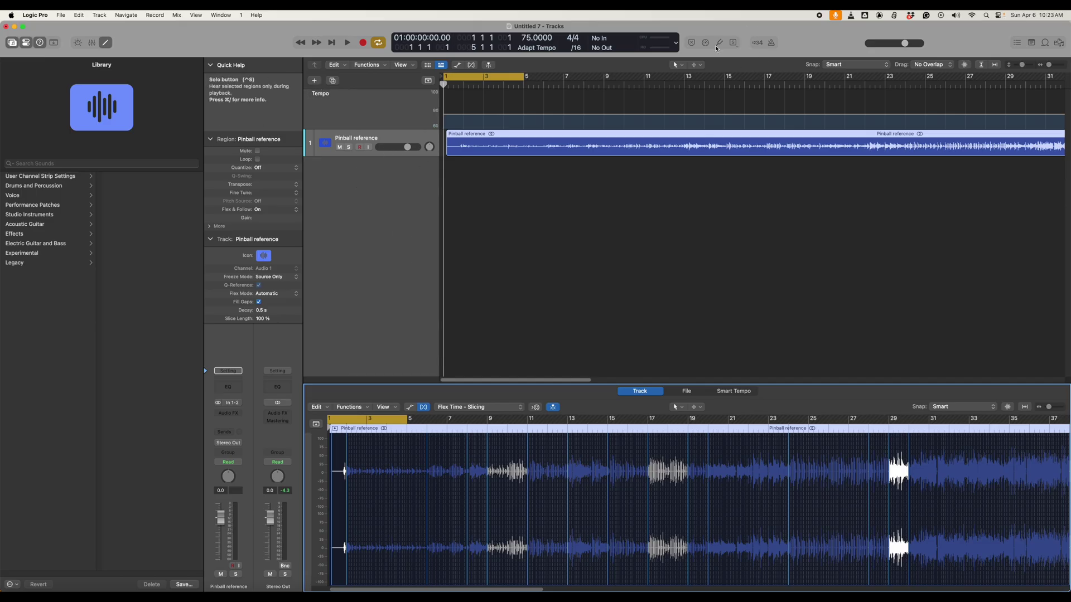
- Enable the metronome and play the opening bars to compare the audio with the beat
click(772, 43)
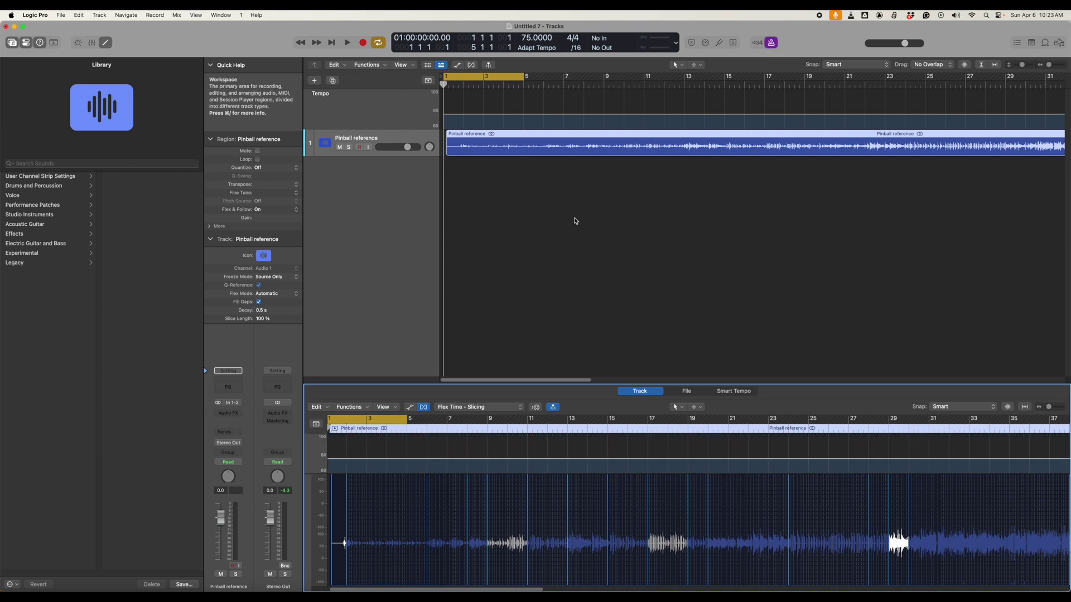
key(space)
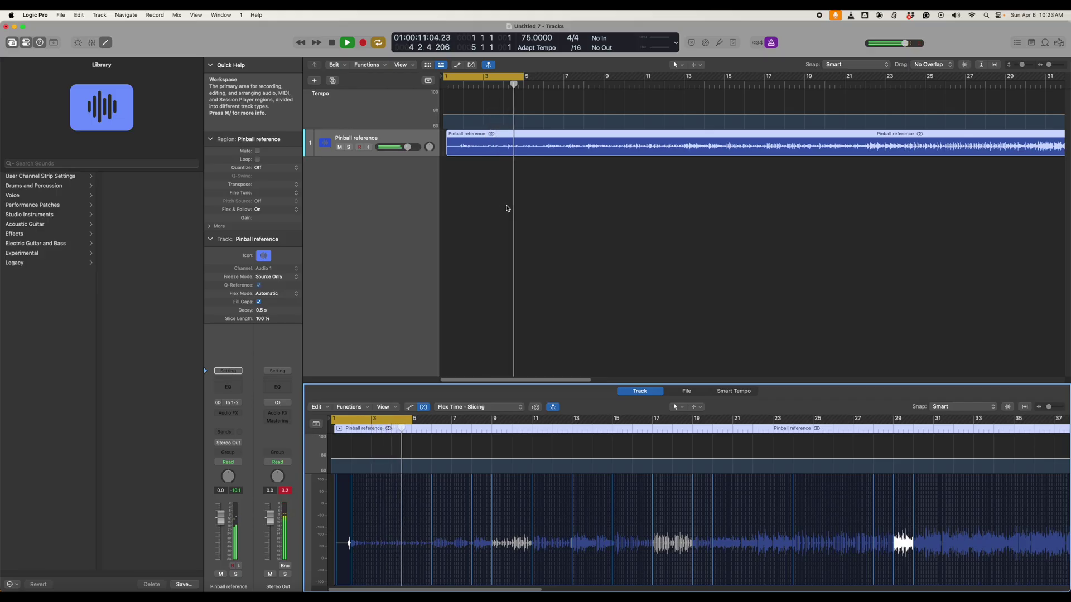
key(space)
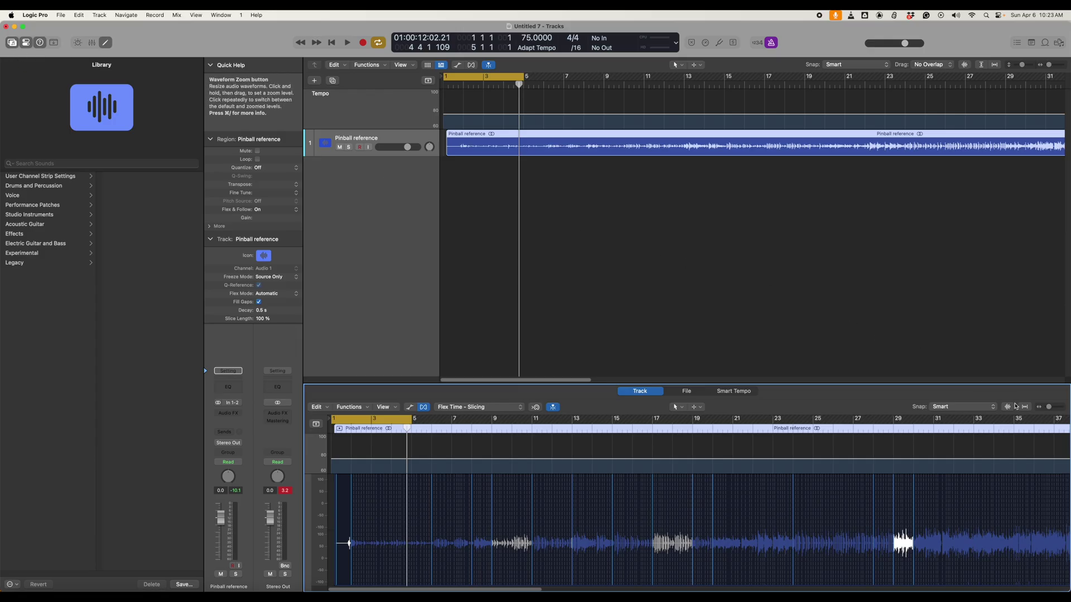
- Examine the beginning of the waveform up close and play around bar 2 to check the downbeat against the metronome
click(1049, 408)
drag(1049, 407, 1059, 409)
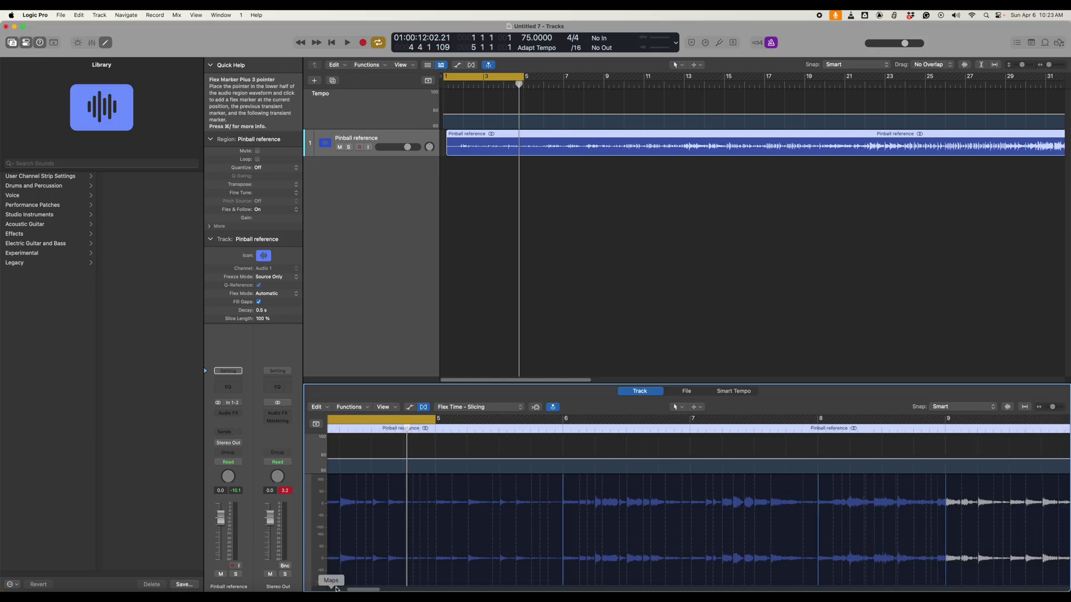
drag(360, 588, 340, 588)
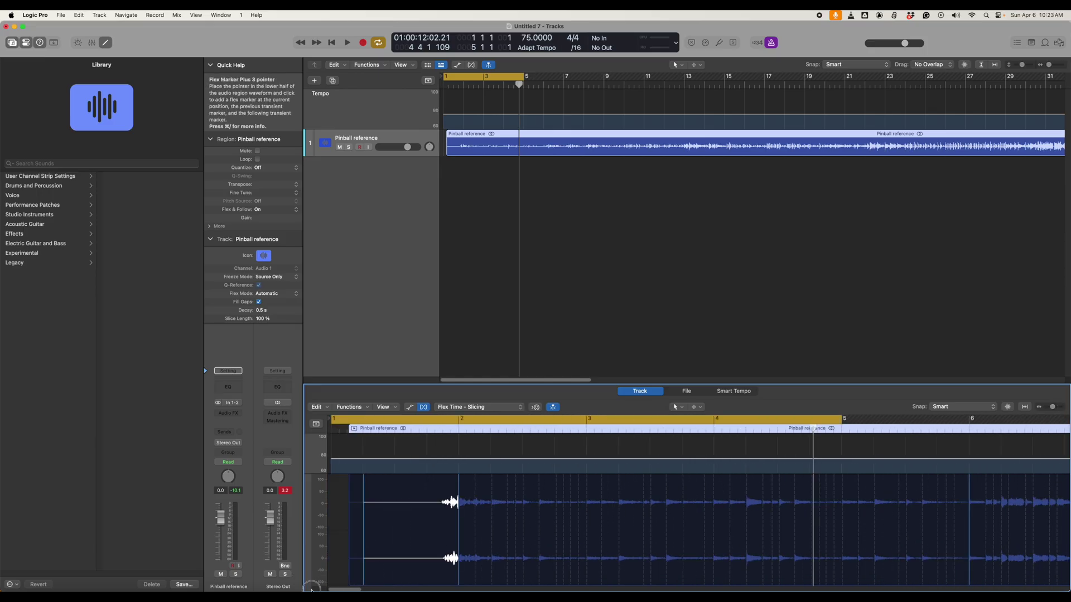
click(458, 428)
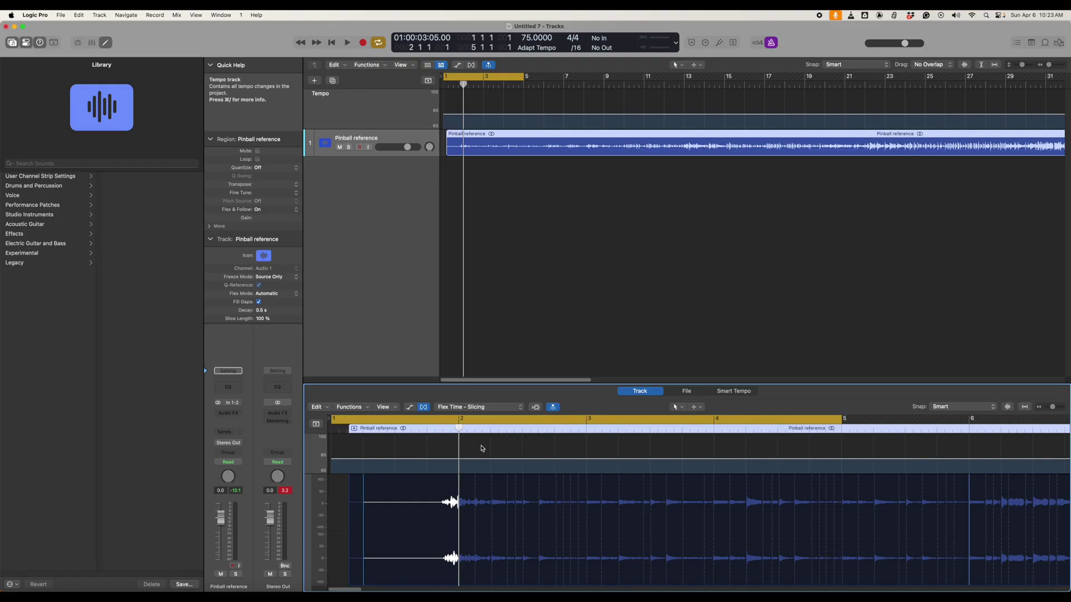
key(space)
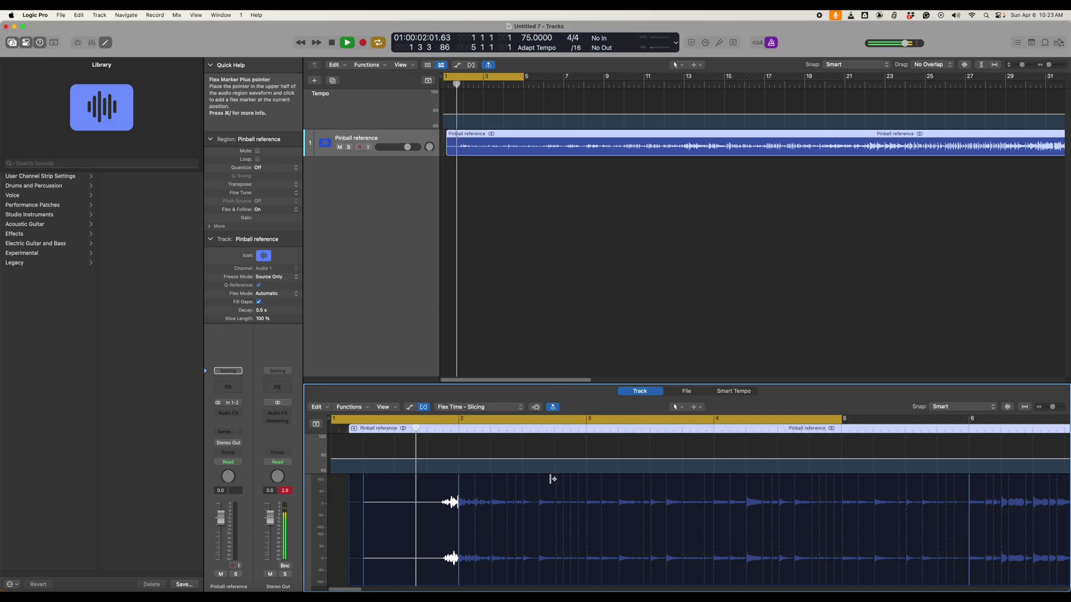
key(space)
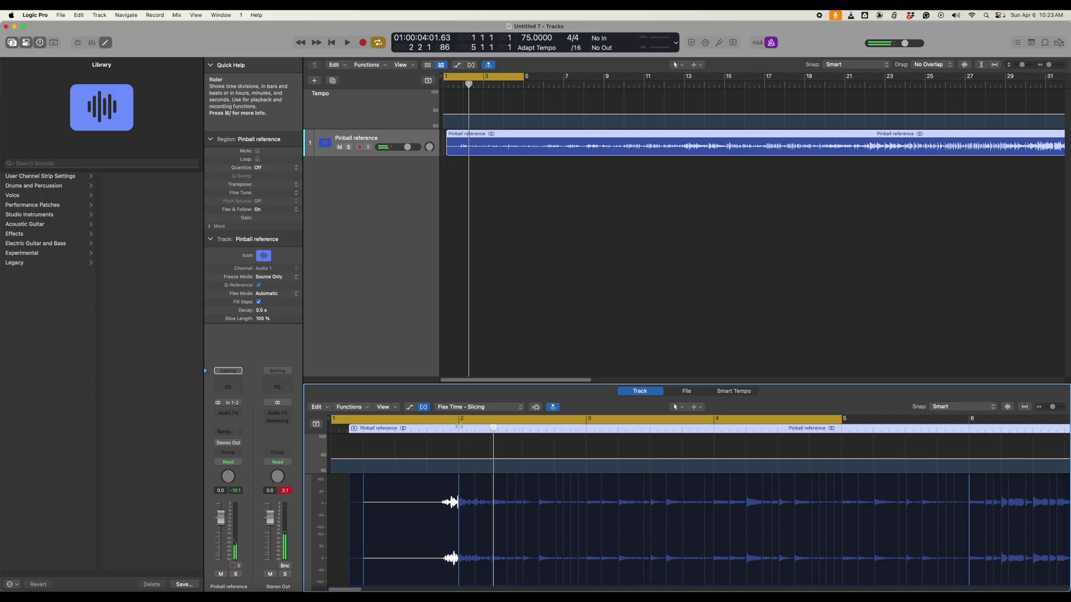
- Trim the start of the Pinball reference region to bar 2, and move the region to begin at bar 1
drag(494, 428, 458, 428)
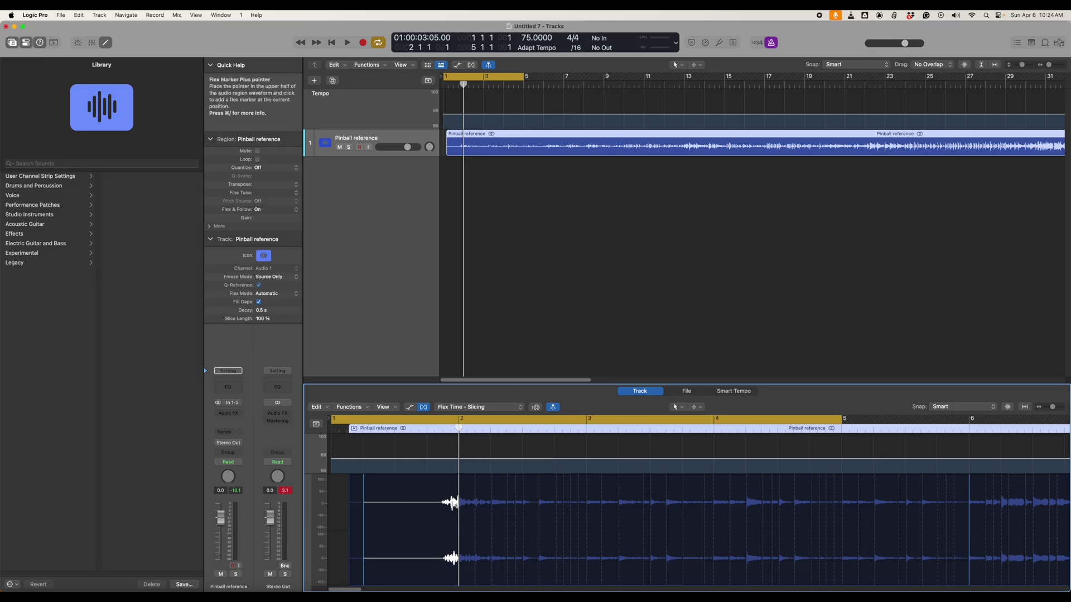
drag(350, 572, 459, 581)
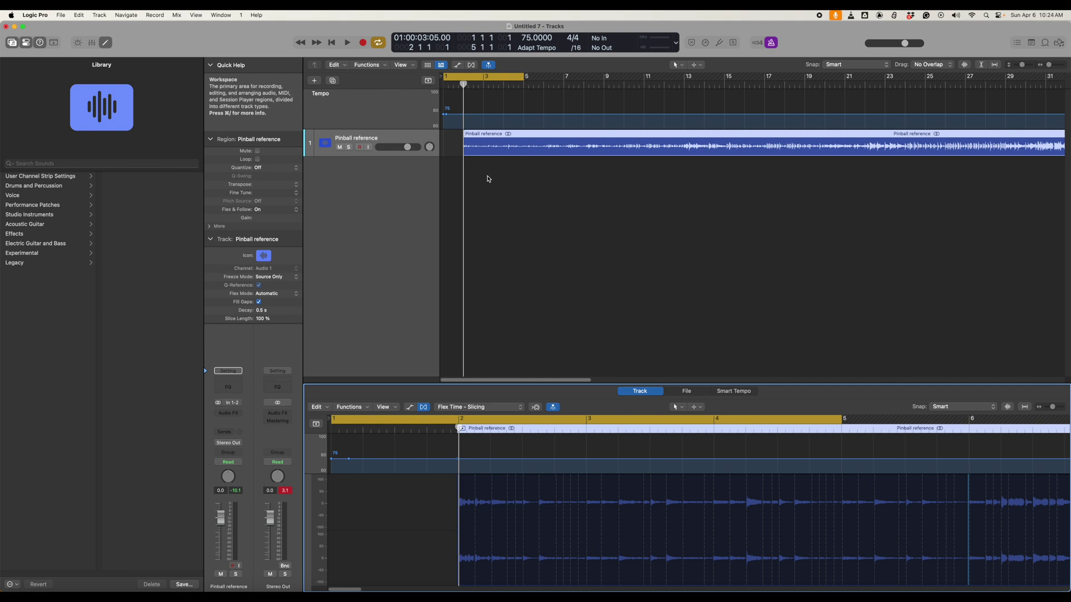
drag(463, 84, 426, 83)
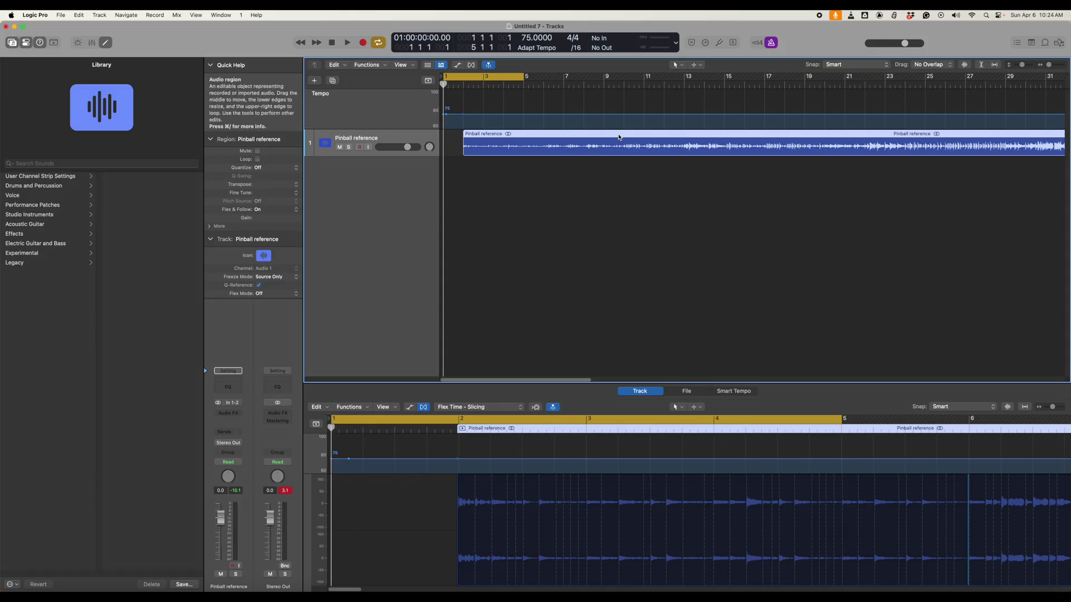
drag(618, 134, 595, 132)
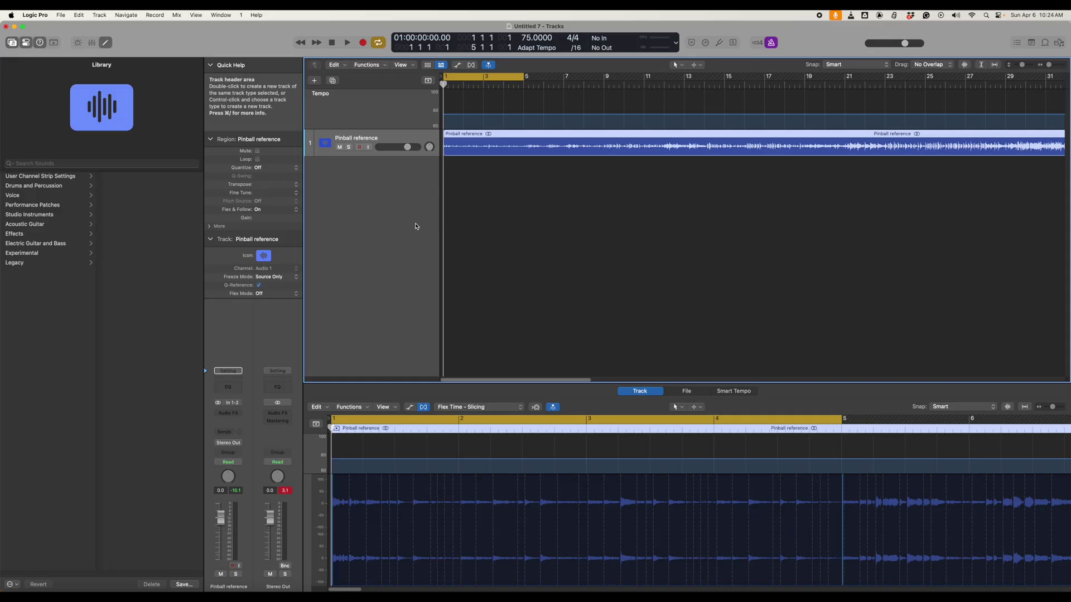
- Add a Session Player Drummer track in Neo Soul style and lower its volume to -3.6 dB
click(314, 82)
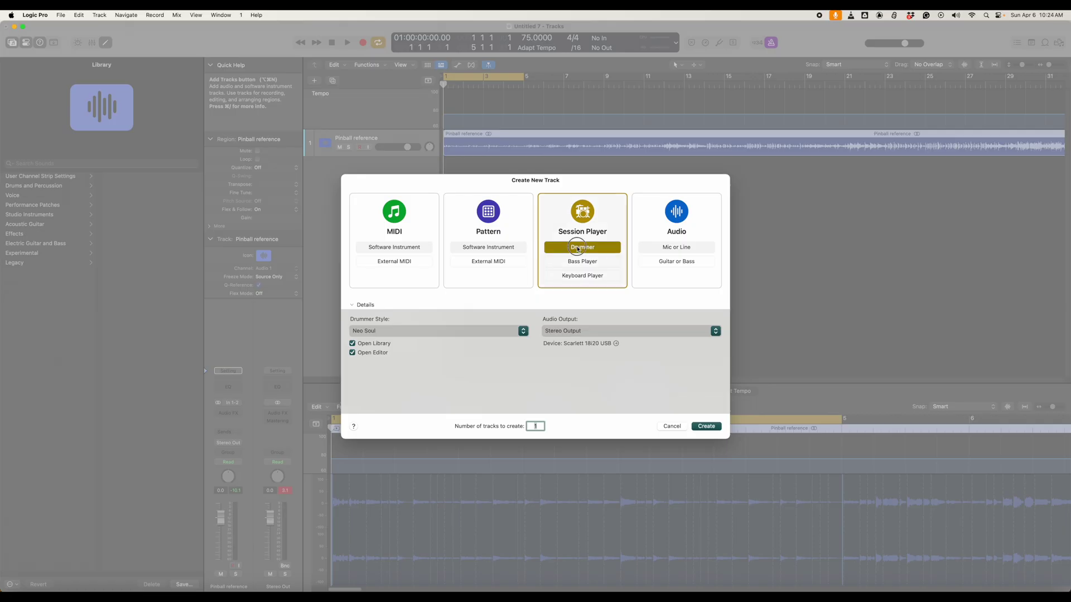
click(707, 426)
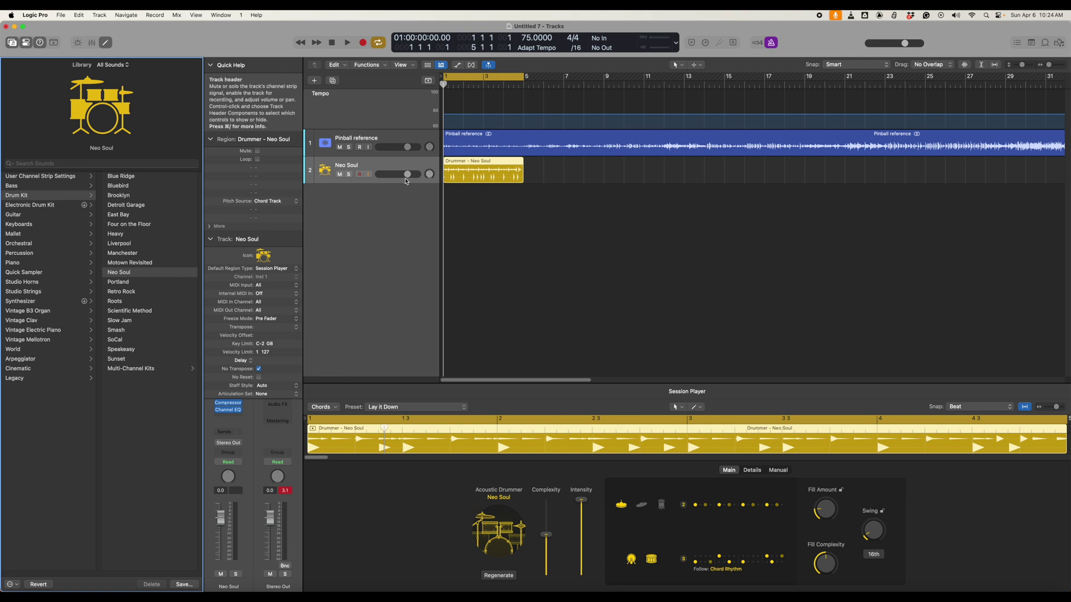
mouse_move(408, 174)
mouse_down()
mouse_move(385, 179)
mouse_move(401, 174)
mouse_up()
- Play the Neo Soul drummer along with the Pinball reference to check their timing, and compare the two tracks' editors
key(space)
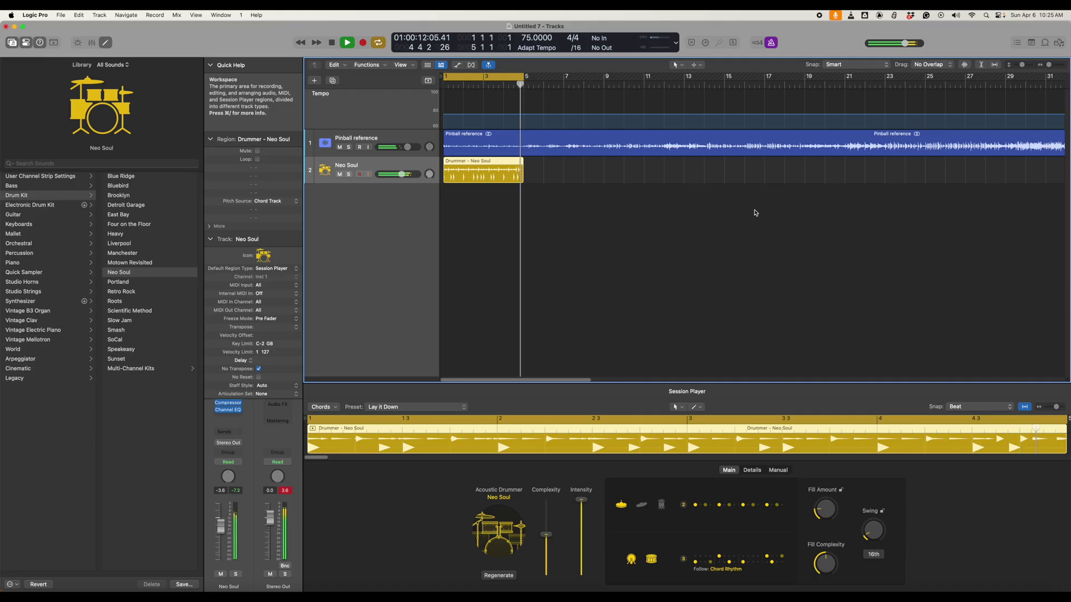
key(space)
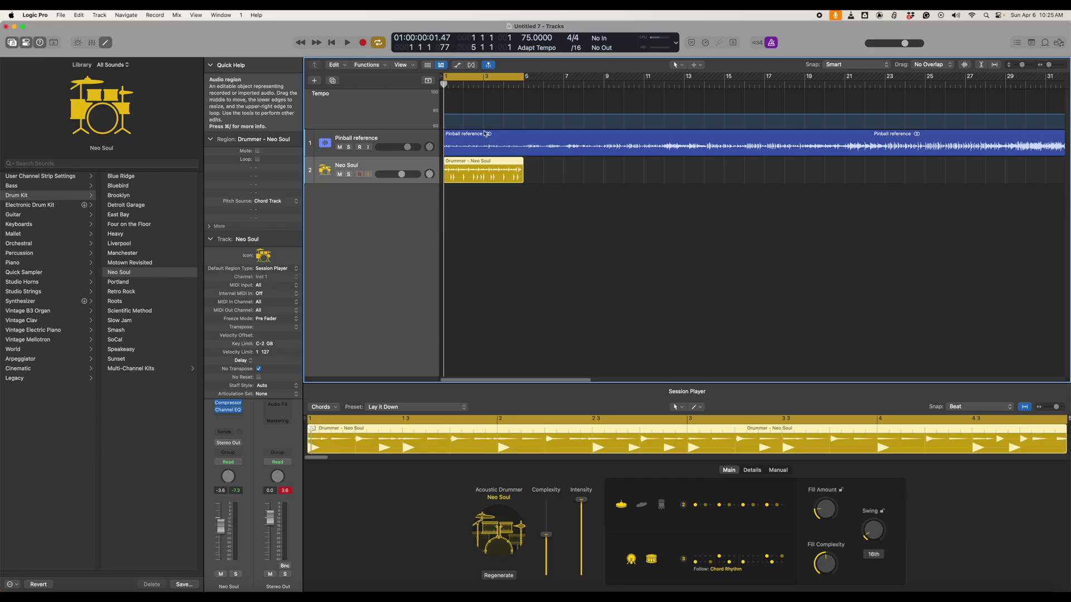
click(407, 136)
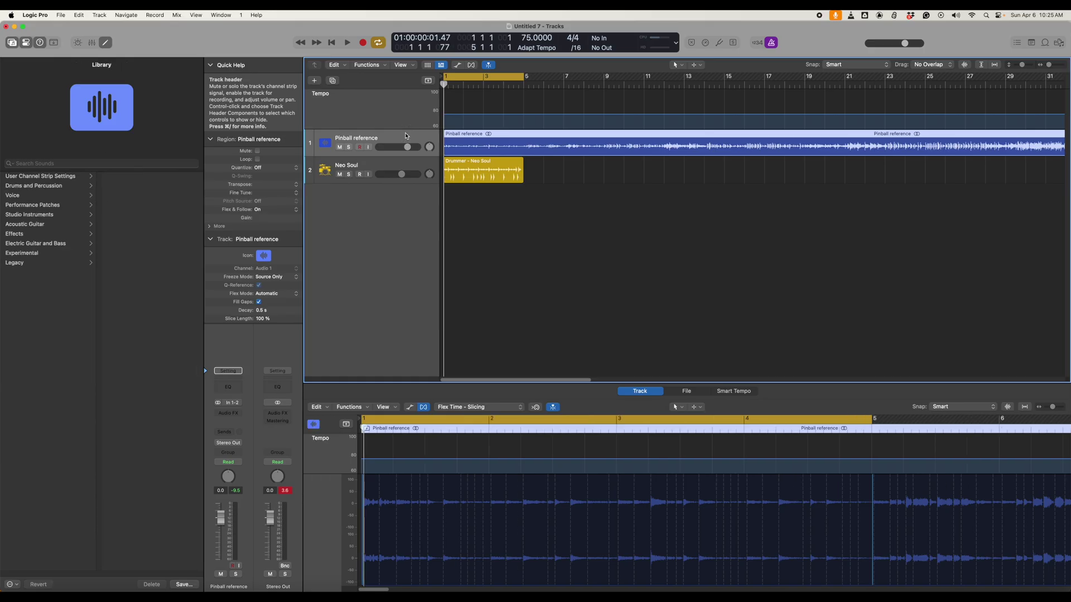
click(387, 165)
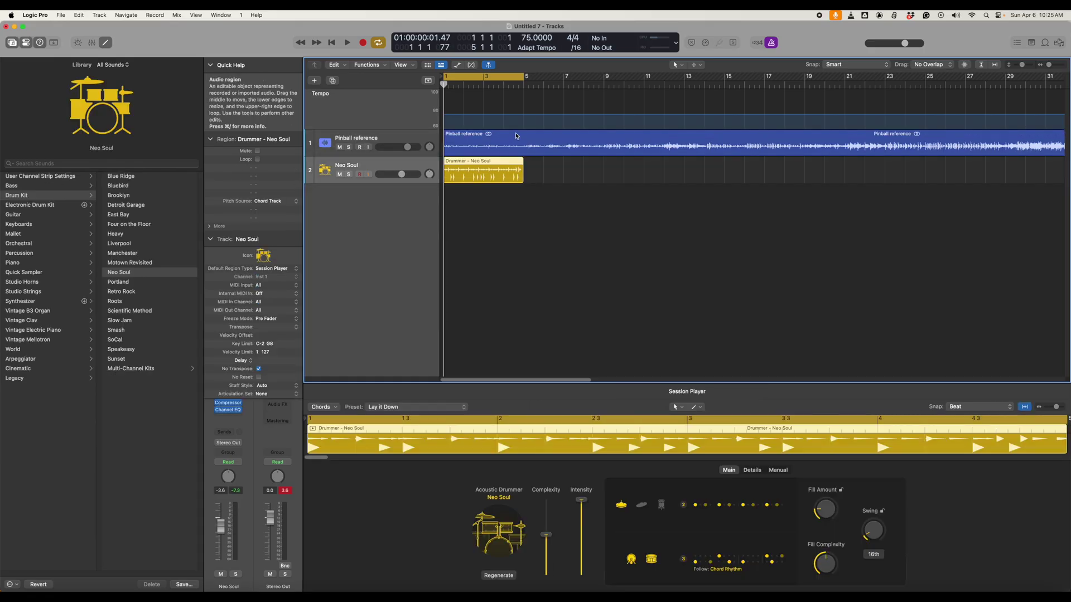